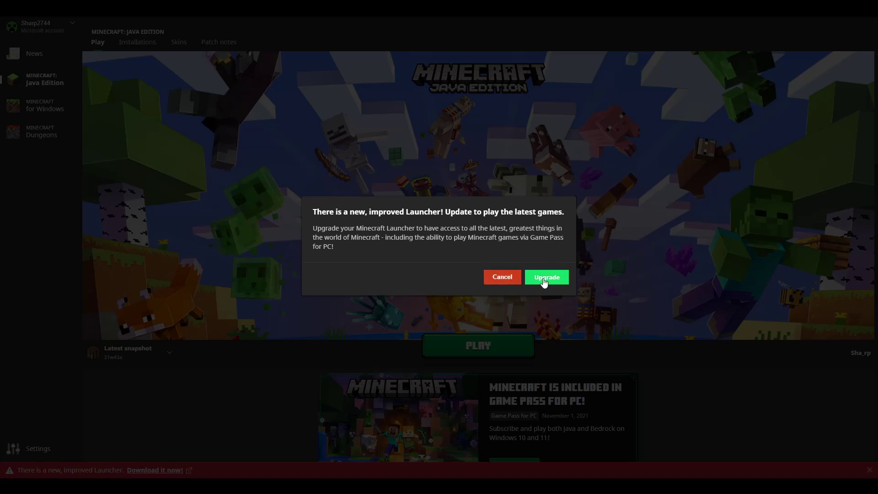
# Step: Cancel the 'new, improved Launcher' upgrade offer and keep the current launcher
pyautogui.click(502, 277)
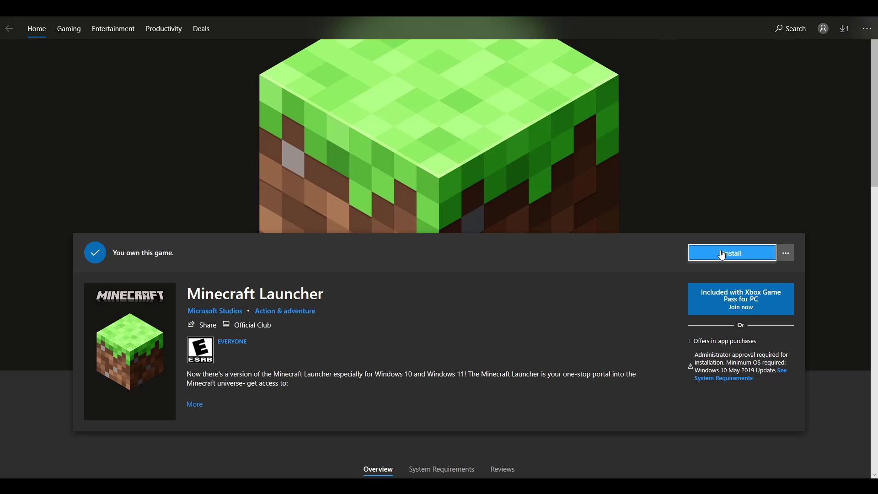
# Step: Install Minecraft Launcher from Microsoft Store and launch it from the 'Just got installed' notice
pyautogui.click(721, 254)
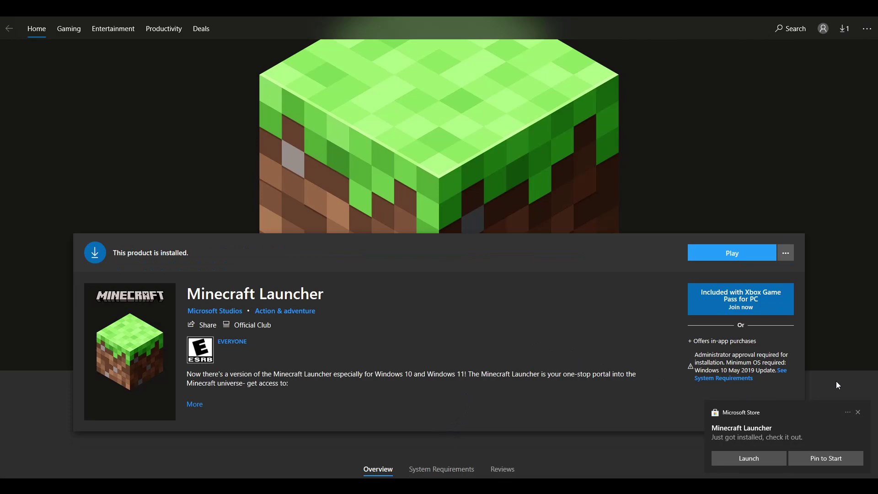
pyautogui.click(753, 458)
pyautogui.click(742, 455)
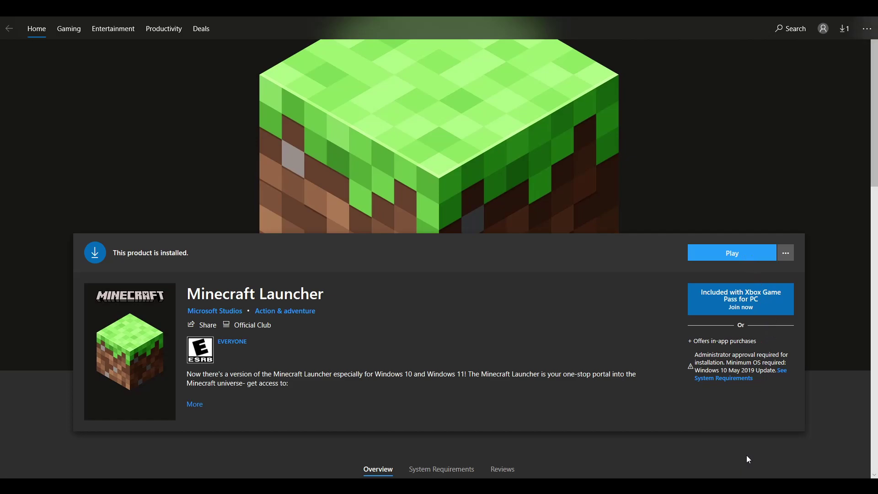
# Step: Start Minecraft Launcher from its Store page to reach the Microsoft/Mojang login screen
pyautogui.click(746, 254)
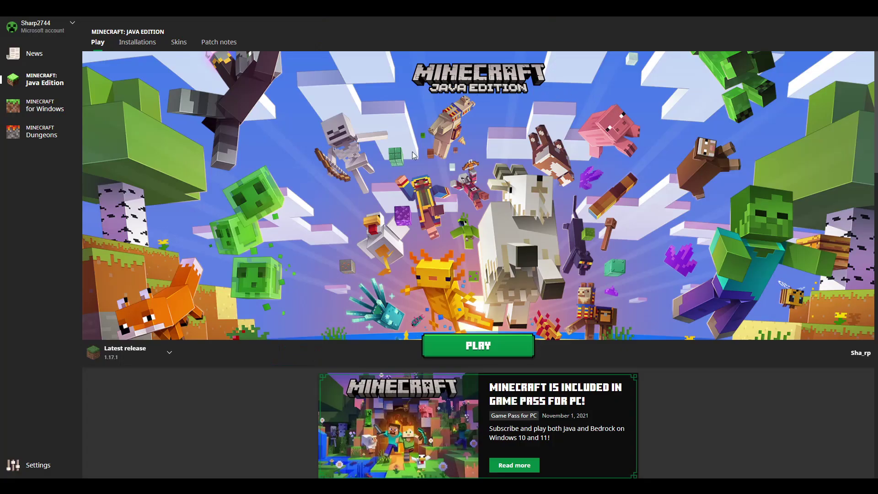
# Step: View the Minecraft for Windows and Minecraft Dungeons pages, then return to Java Edition
pyautogui.scroll(-1, 486, 257)
pyautogui.scroll(1, 524, 254)
pyautogui.click(69, 107)
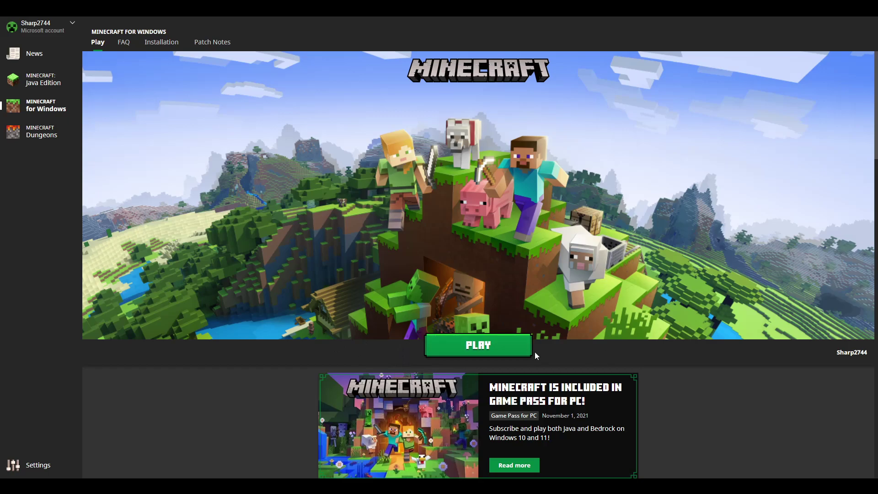
pyautogui.click(54, 130)
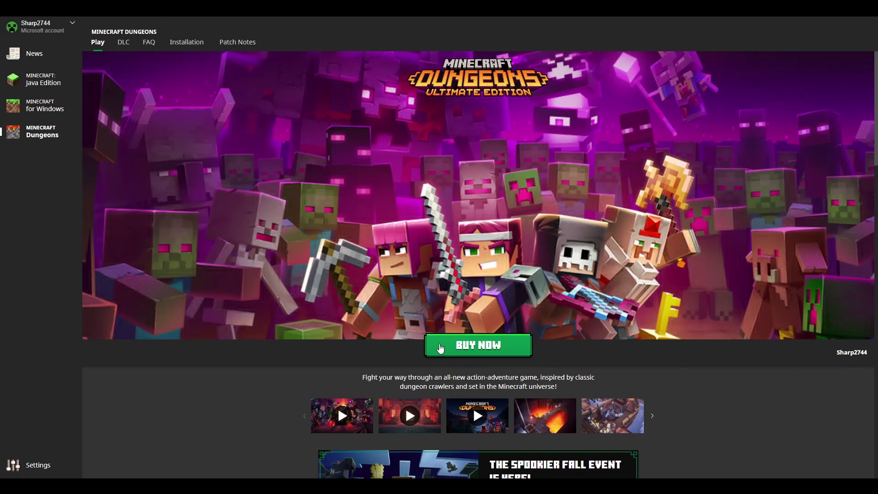
pyautogui.click(43, 85)
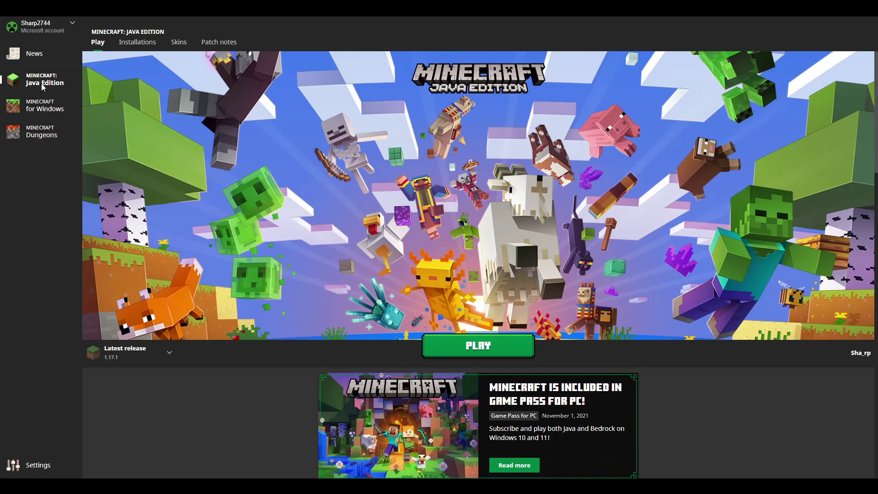
# Step: Open the Minecraft for Windows page, then return to the Java Edition 1.17.1 play page
pyautogui.click(27, 107)
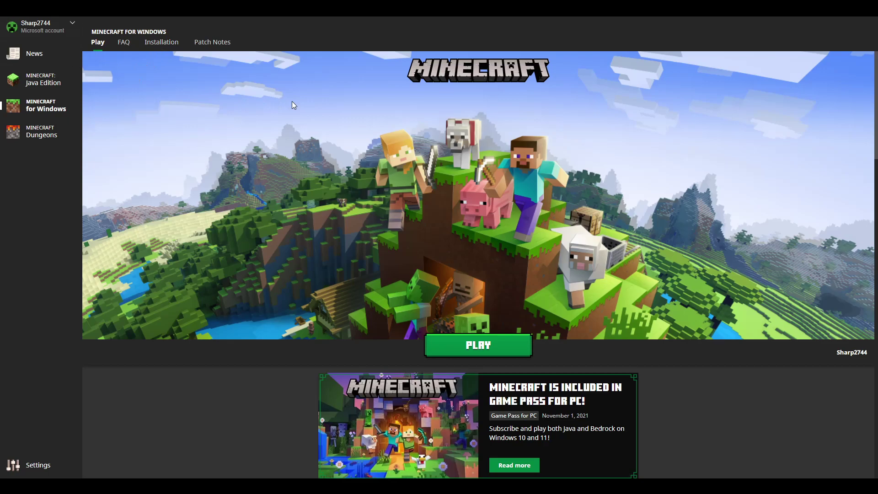
pyautogui.click(44, 80)
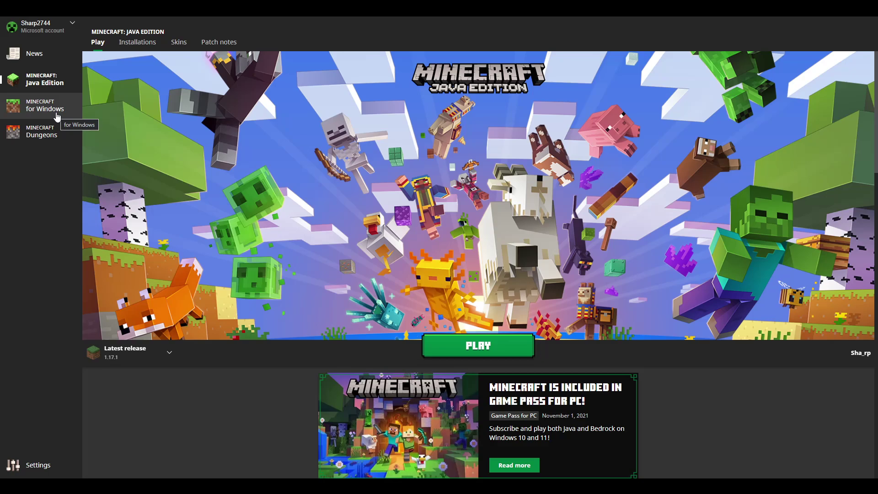
# Step: Briefly revisit Minecraft for Windows and come back to Java Edition with release 1.17.1 selected
pyautogui.click(48, 107)
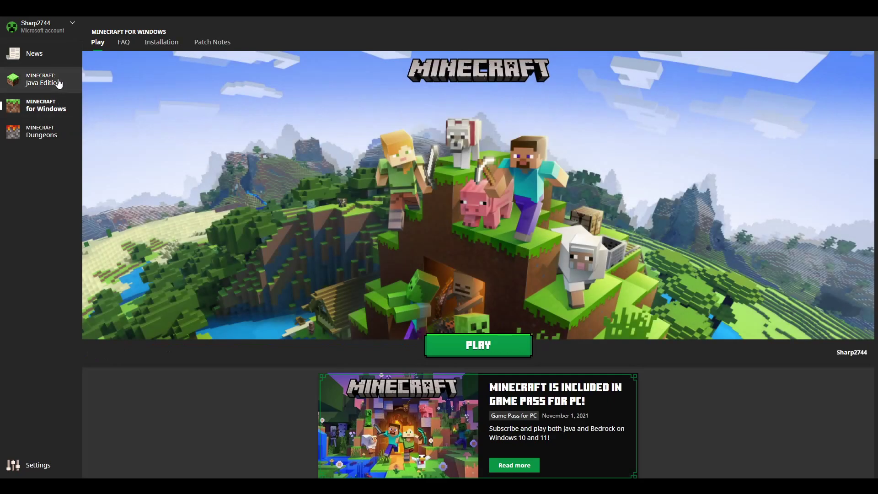
pyautogui.click(58, 82)
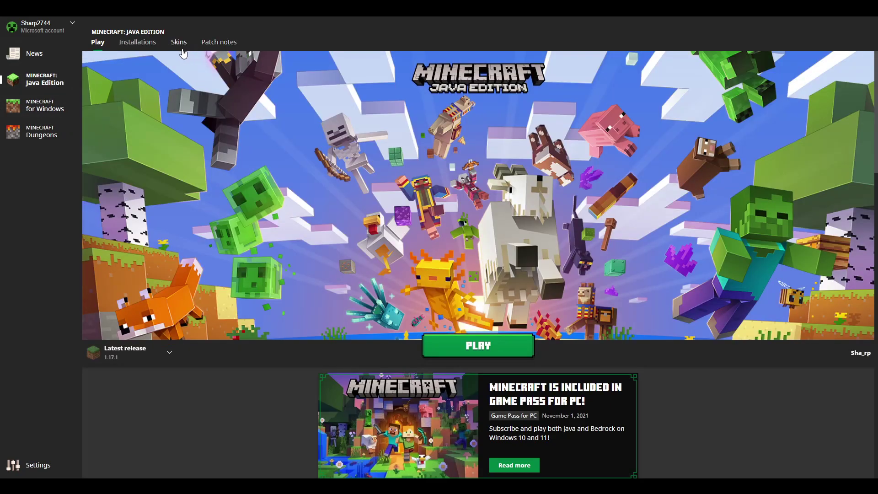